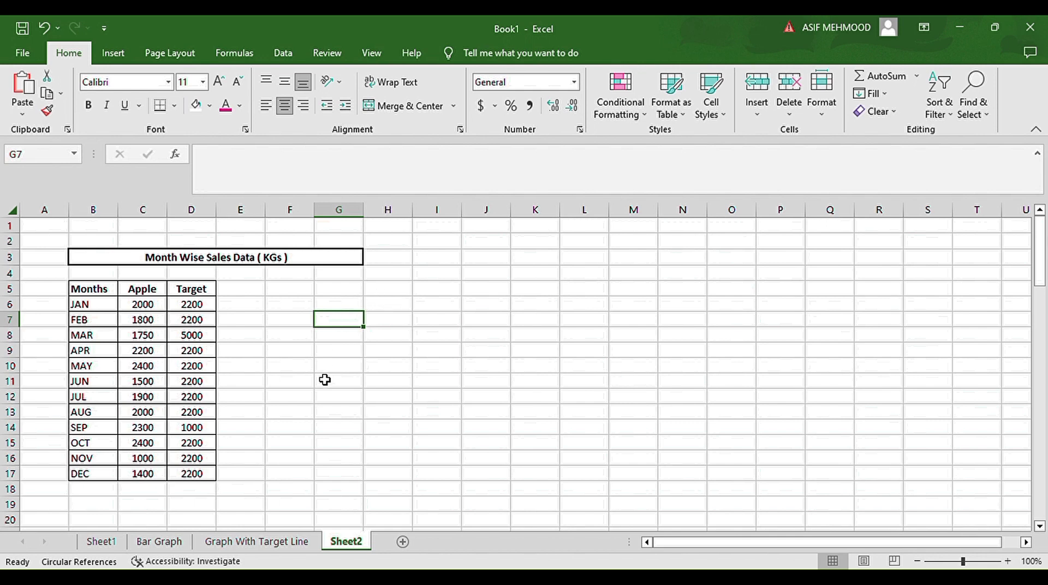
Review the Months, Apple and Target columns of the month-wise sales table.
left_click(327, 412)
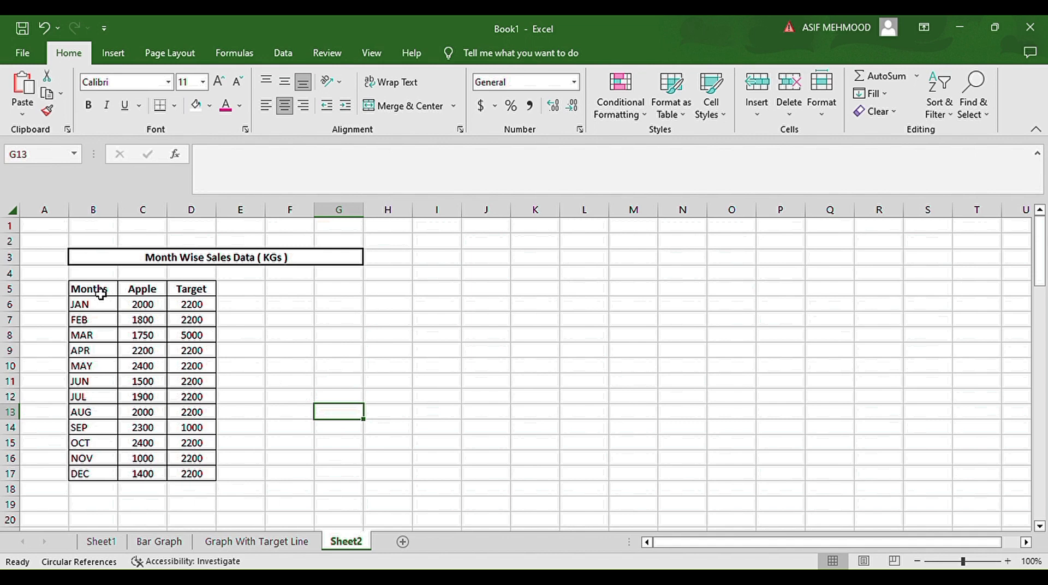
left_click_drag(101, 294, 201, 457)
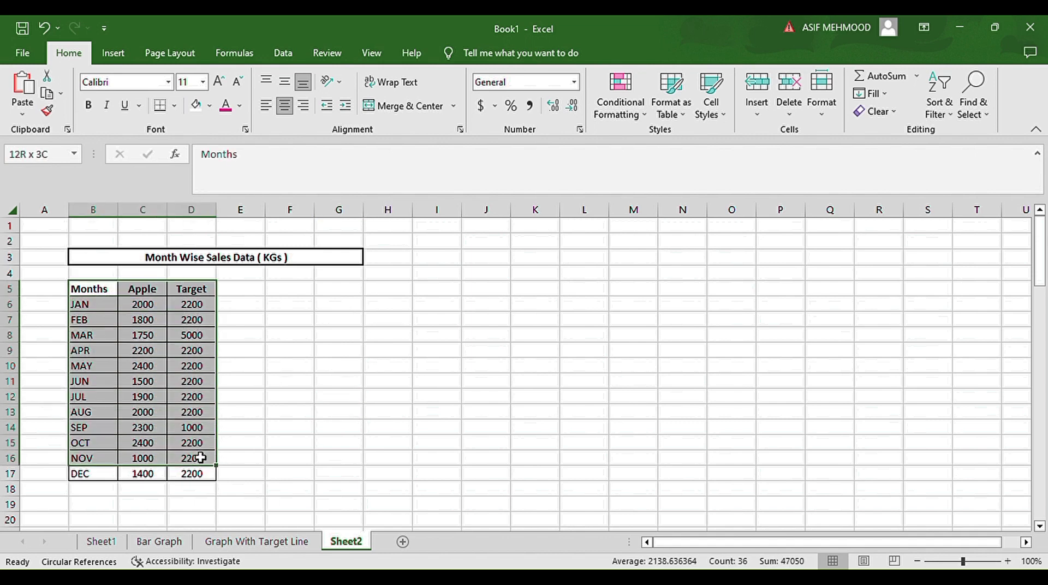
left_click(485, 382)
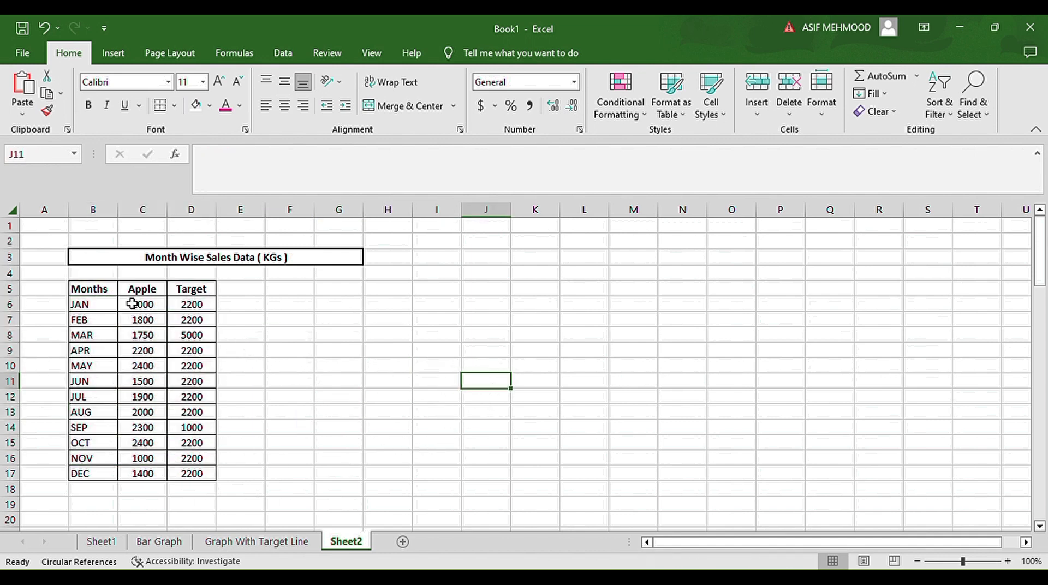
left_click_drag(103, 290, 102, 478)
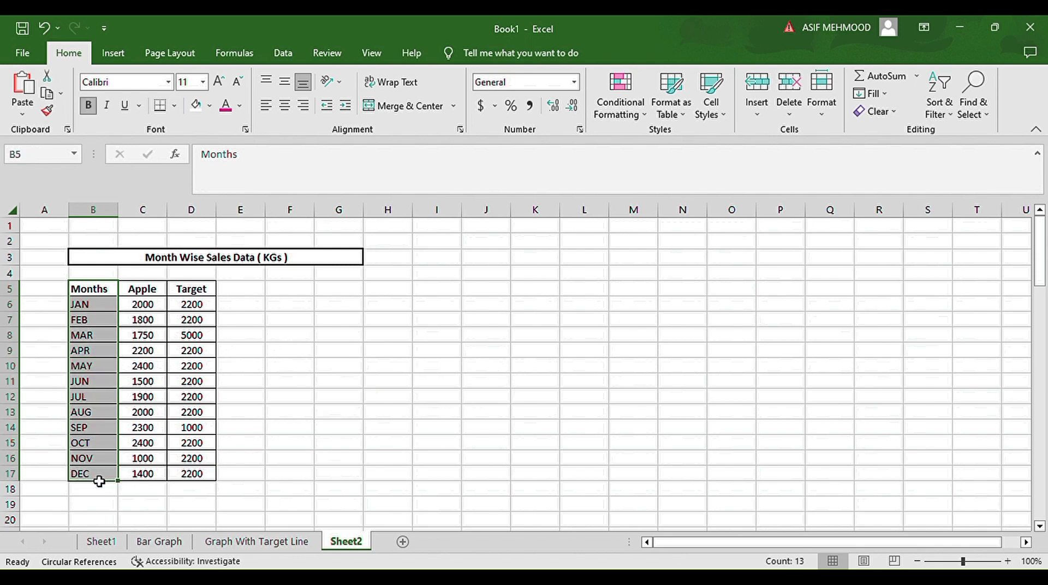
left_click(295, 381)
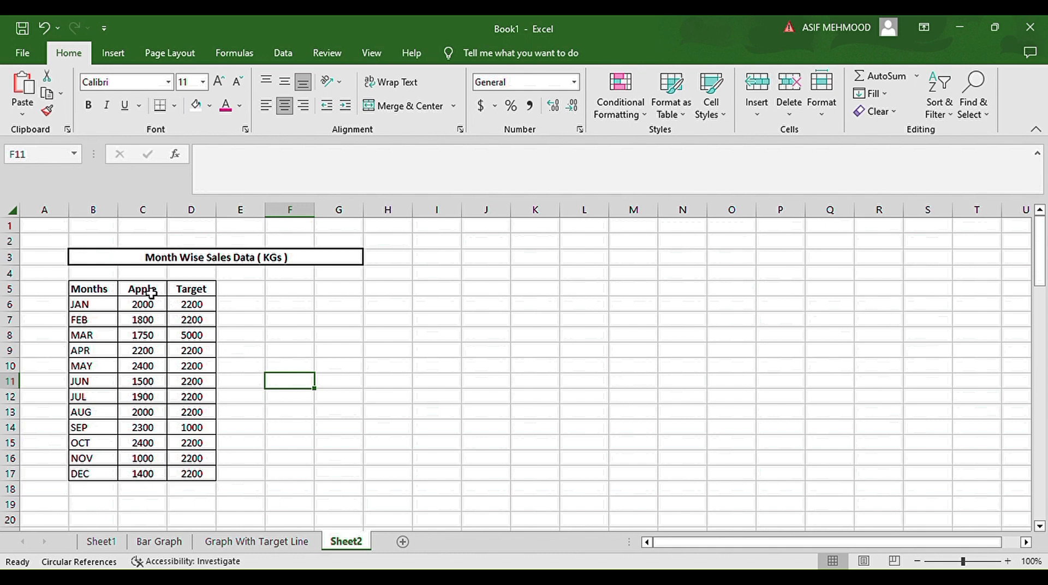
left_click_drag(144, 308, 140, 474)
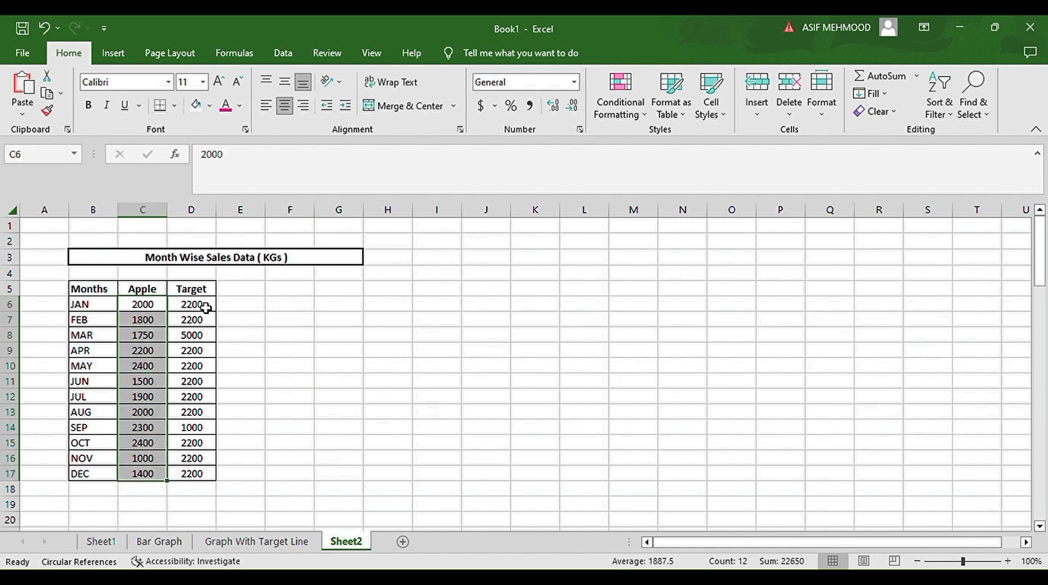
left_click_drag(200, 290, 203, 473)
left_click(401, 397)
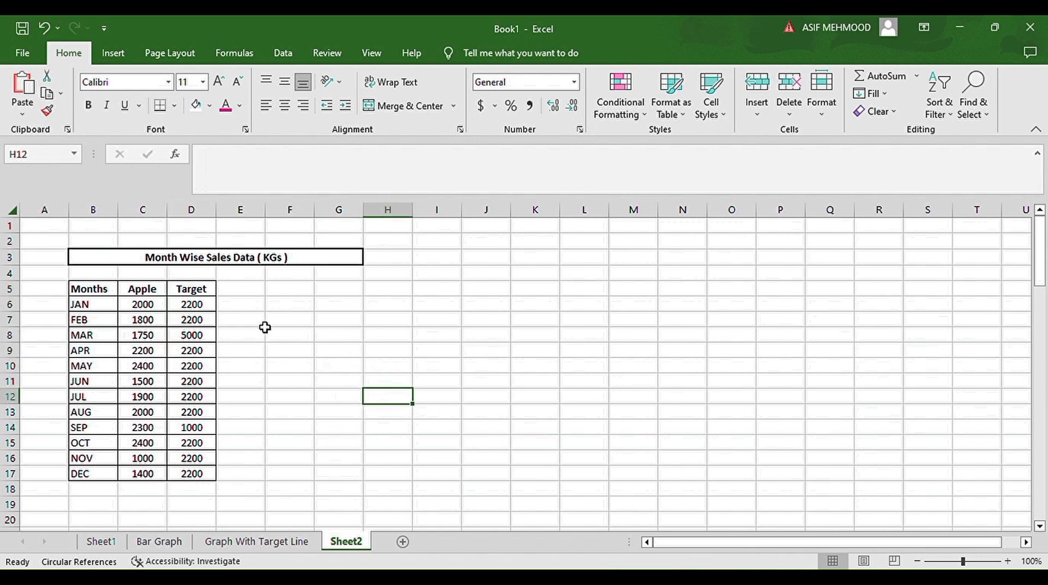
Insert a clustered column chart from the whole sales table, B5:D17, including its headers.
left_click_drag(87, 295, 200, 483)
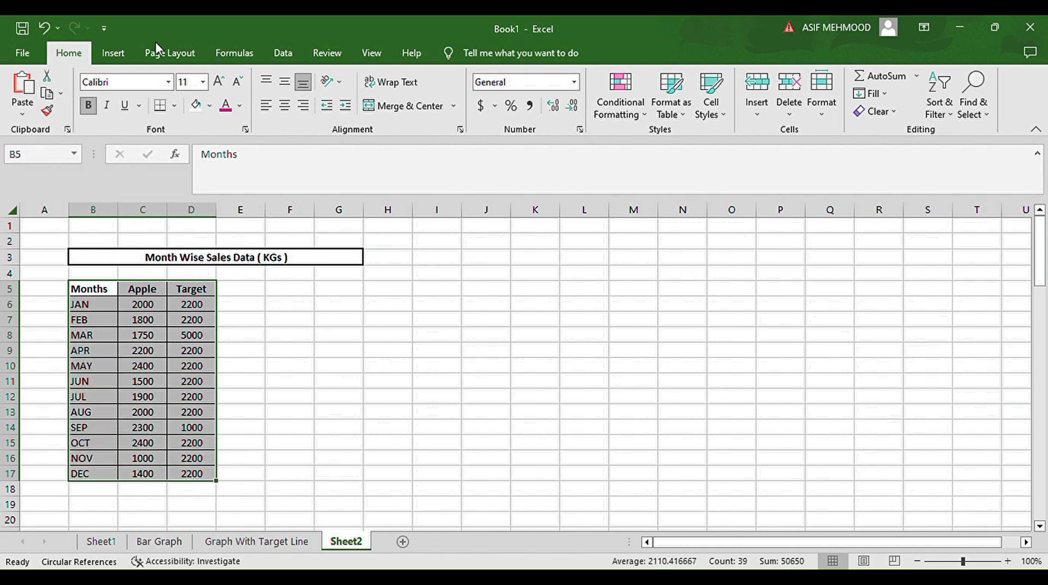
left_click(120, 54)
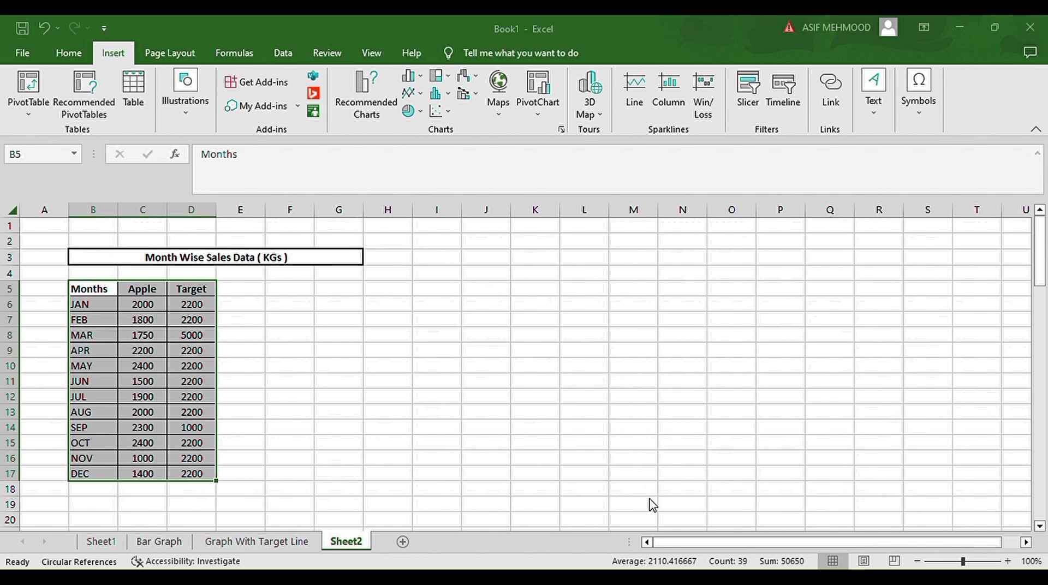
key("alt+F1")
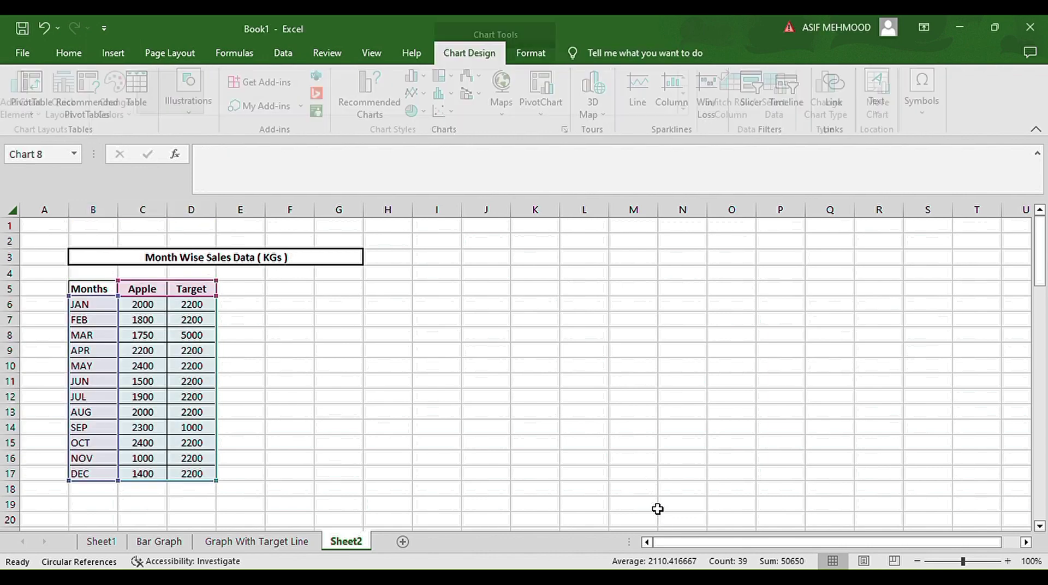
left_click(790, 431)
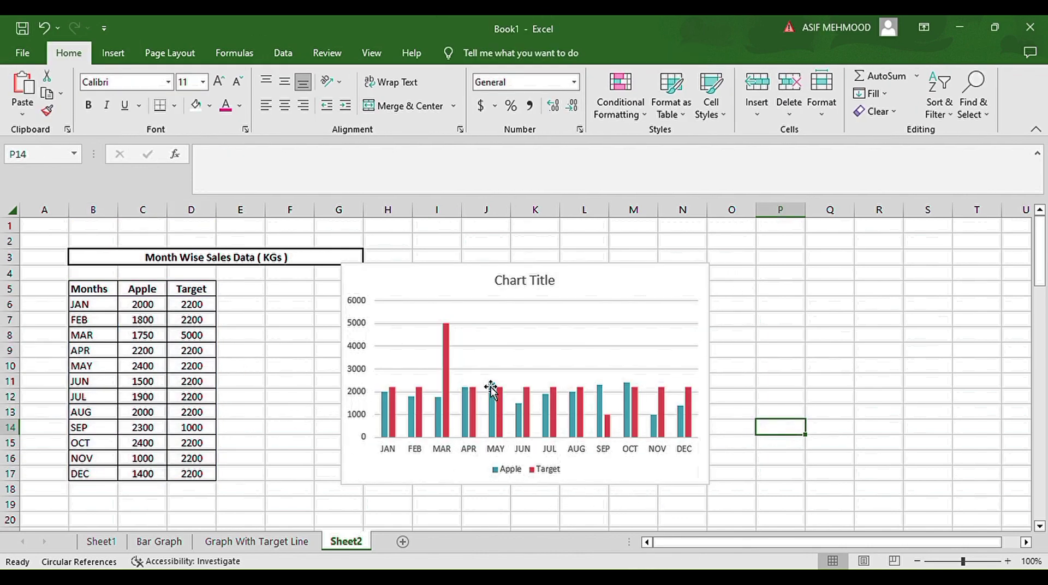
Add data labels to the Apple columns in the chart.
left_click(383, 408)
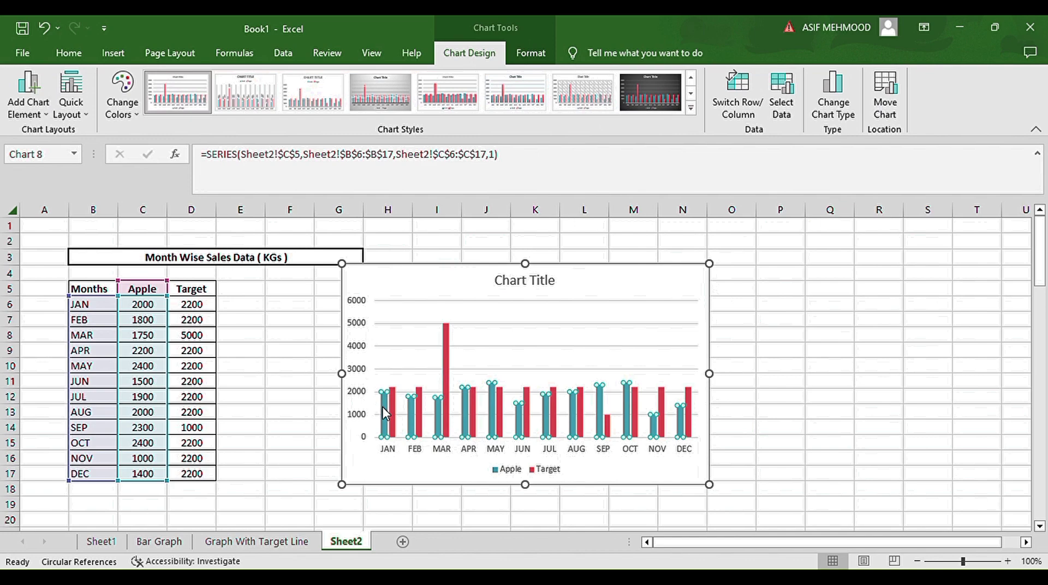
left_click(785, 413)
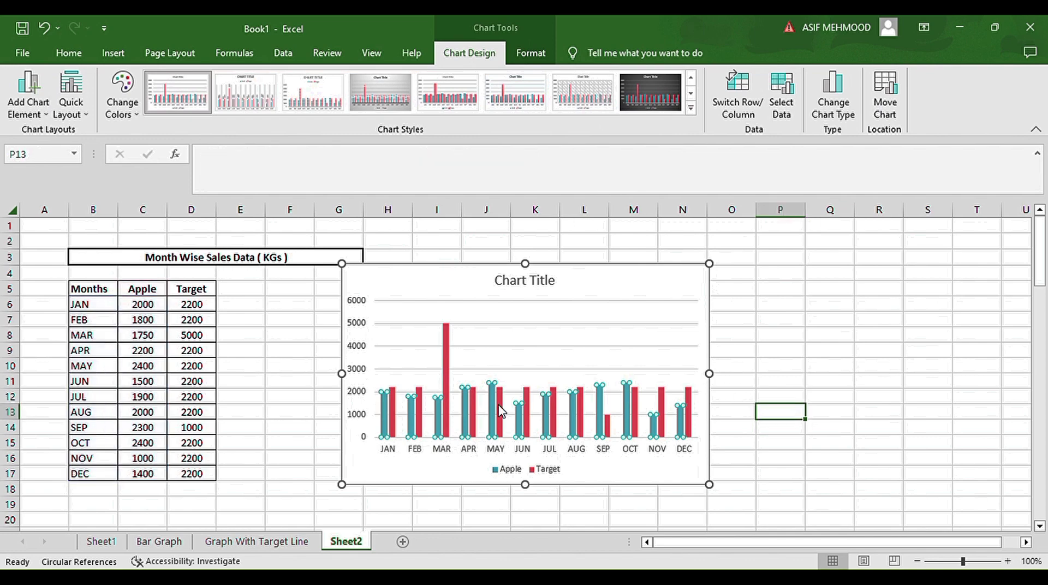
left_click(384, 408)
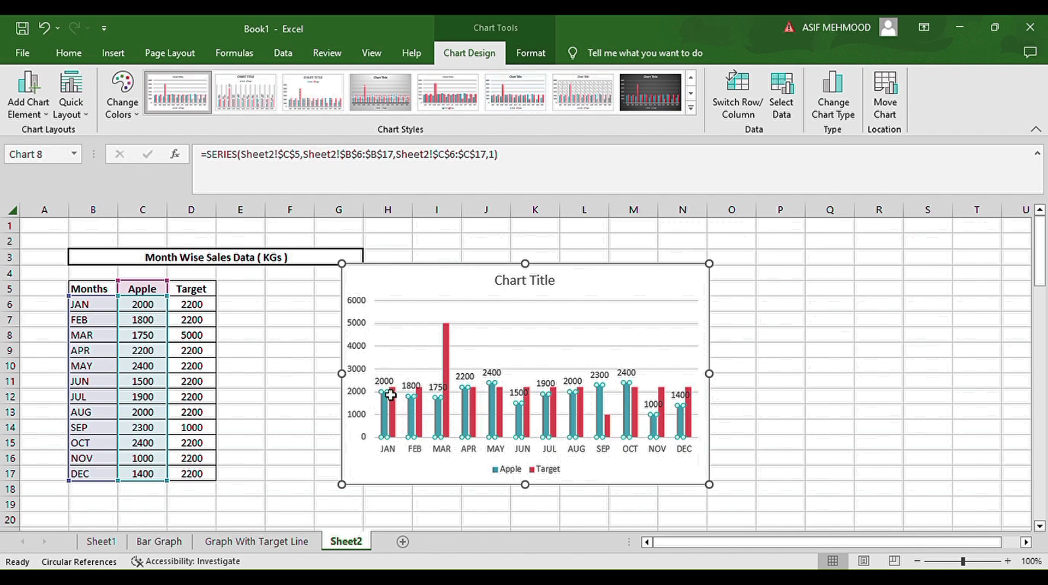
left_click(833, 428)
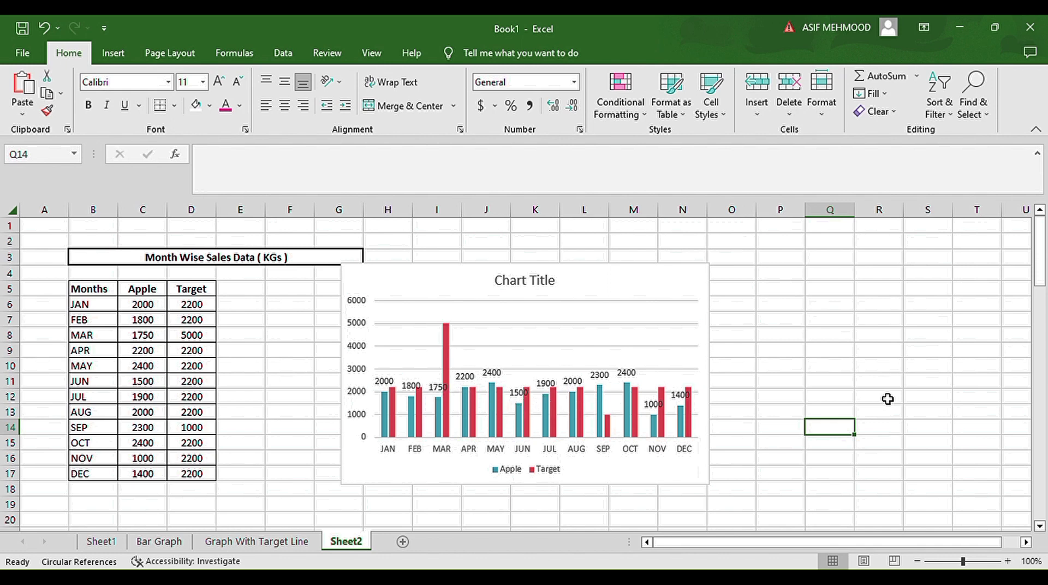
Add the same kind of data labels to the Target columns in the chart.
left_click(690, 410)
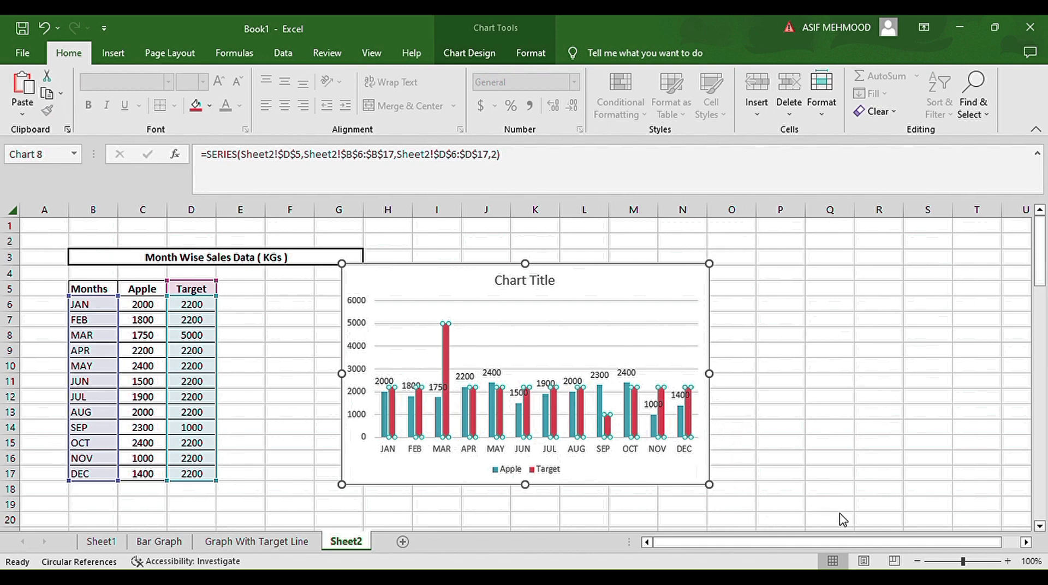
key("F4")
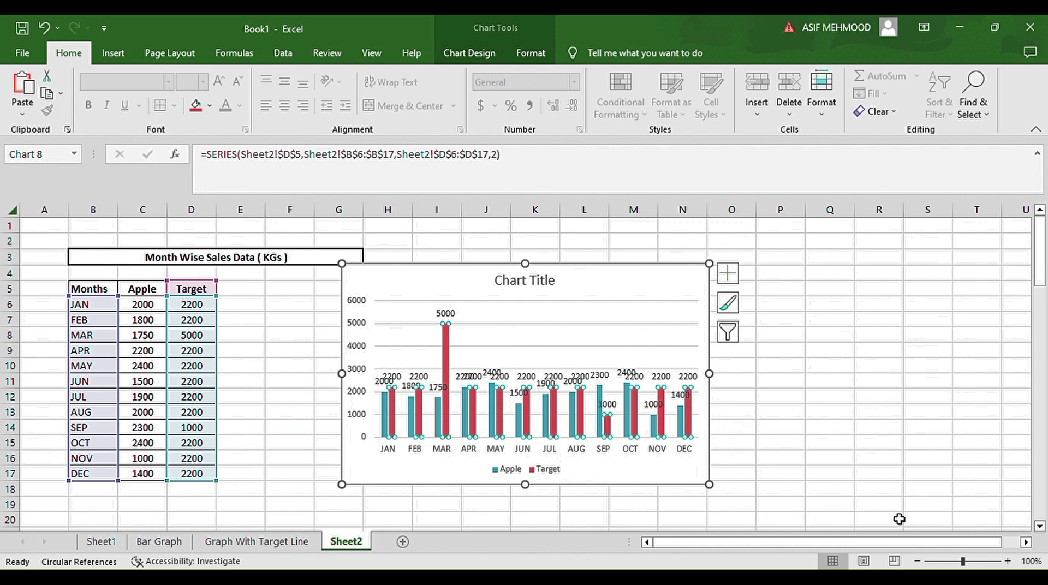
left_click(866, 412)
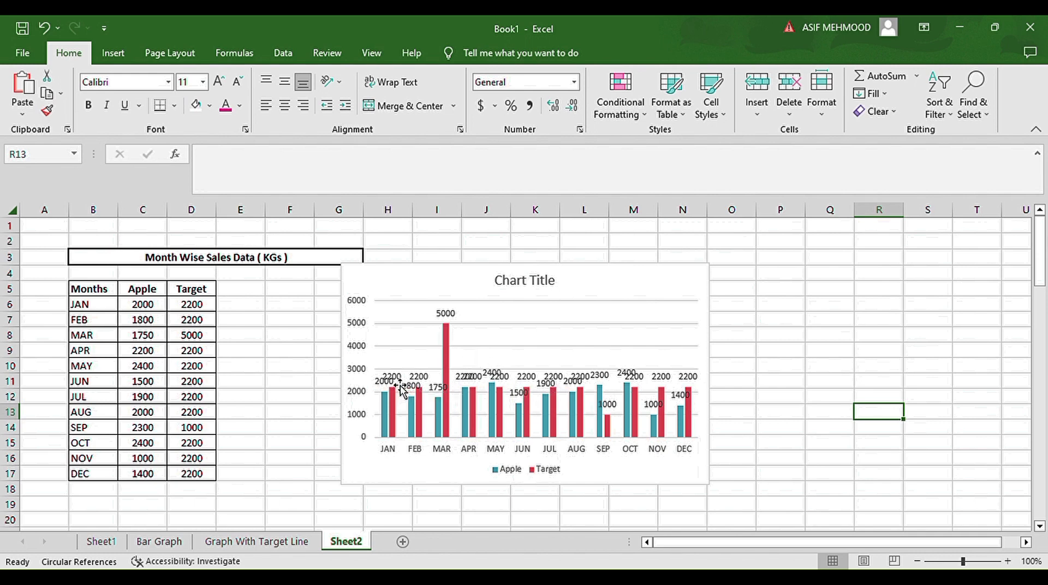
left_click(768, 369)
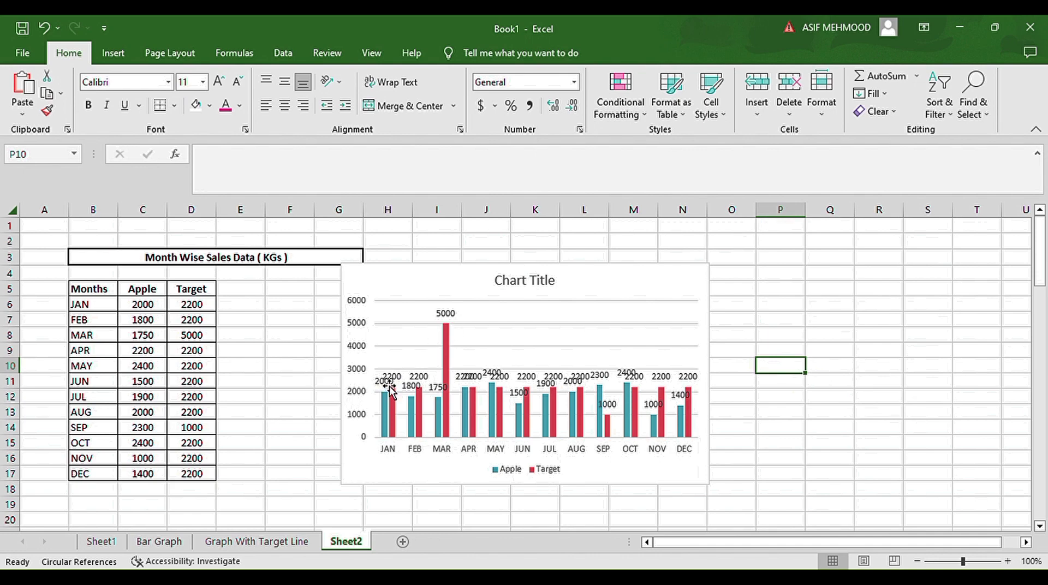
Set the text direction of the Apple data labels to rotate all text 90°.
double_click(388, 385)
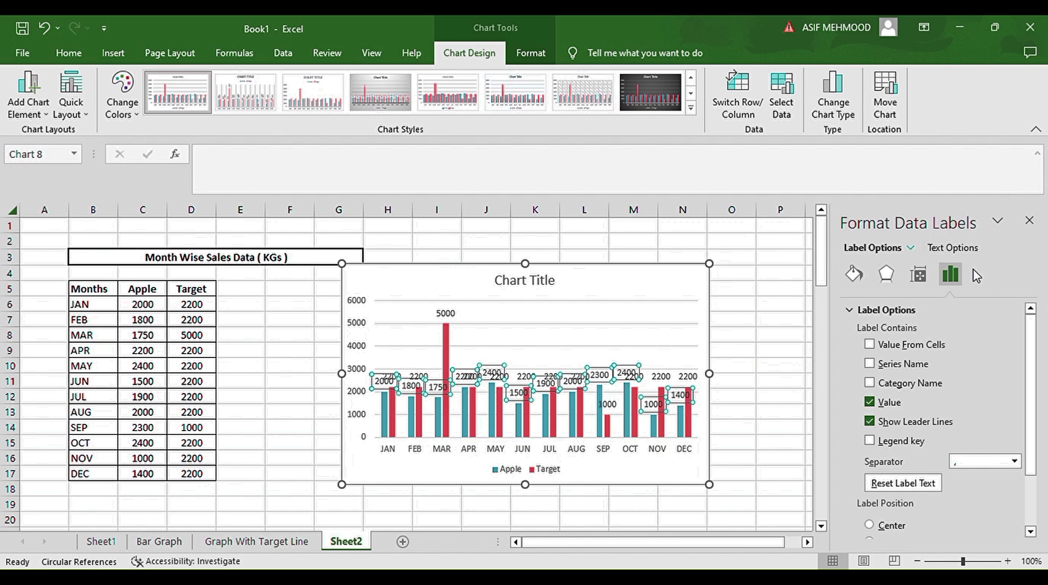
left_click(964, 249)
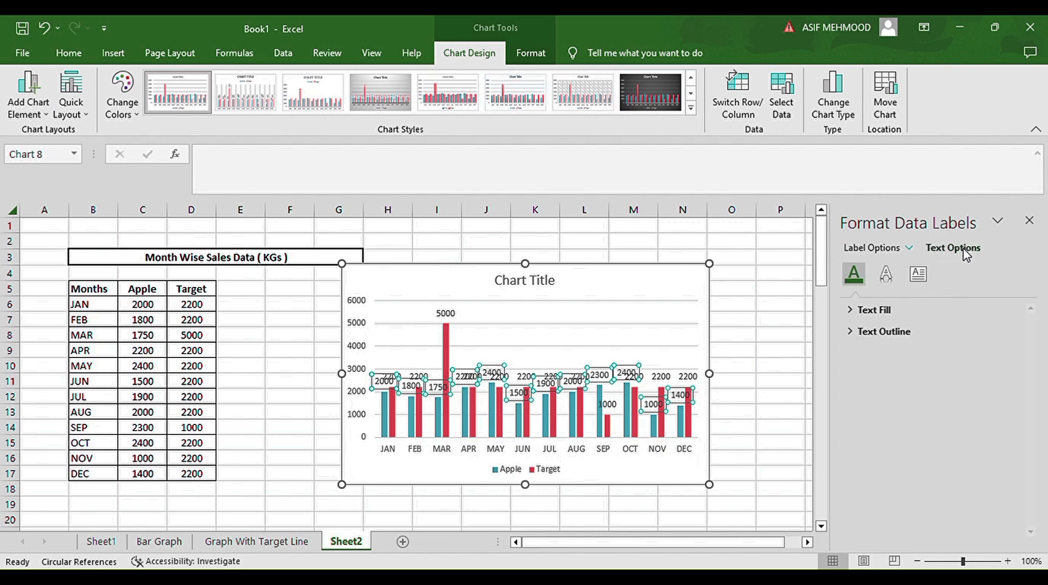
left_click(918, 276)
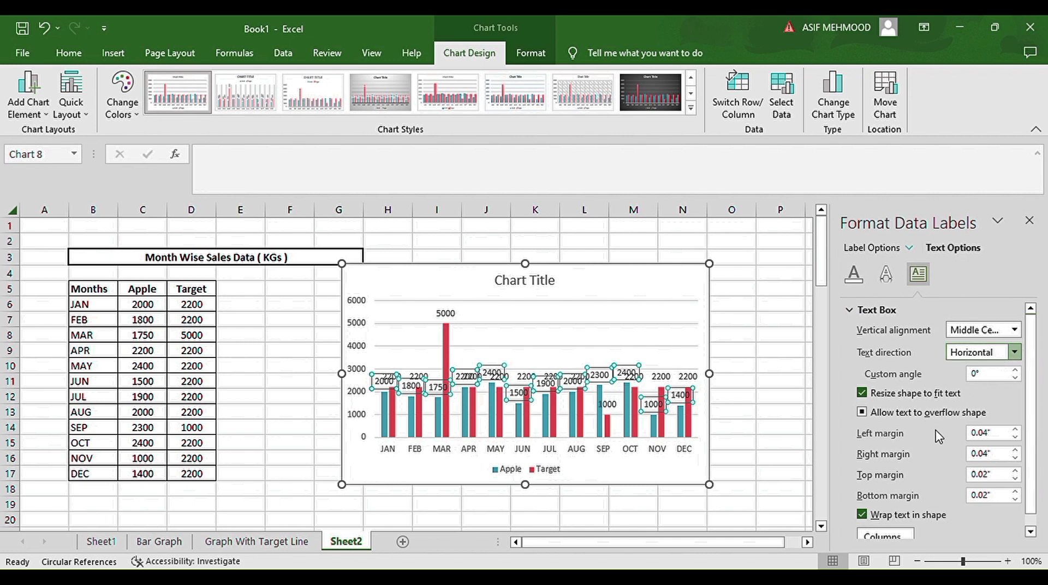
key("Down")
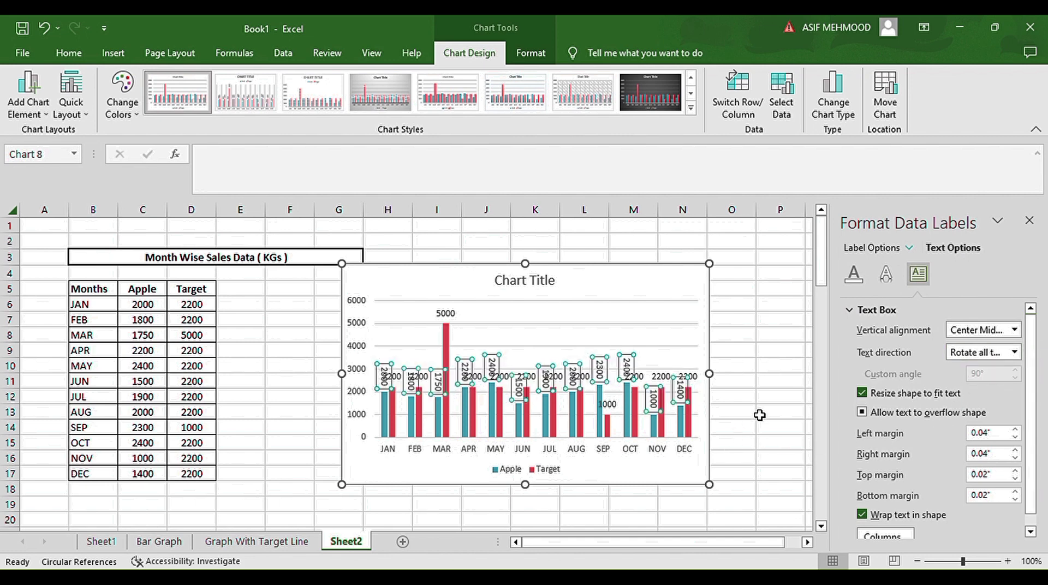
left_click(760, 414)
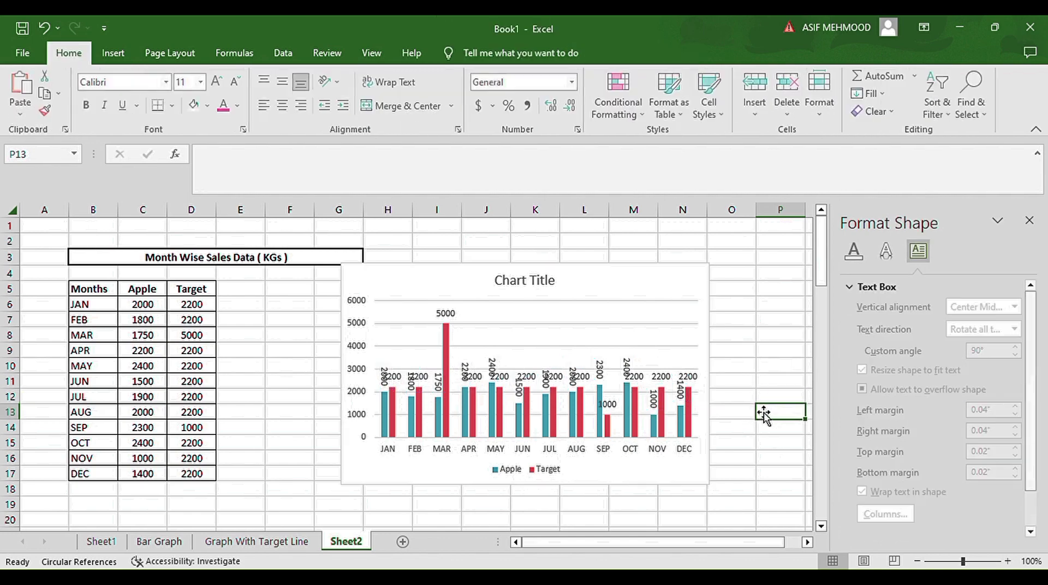
left_click(445, 386)
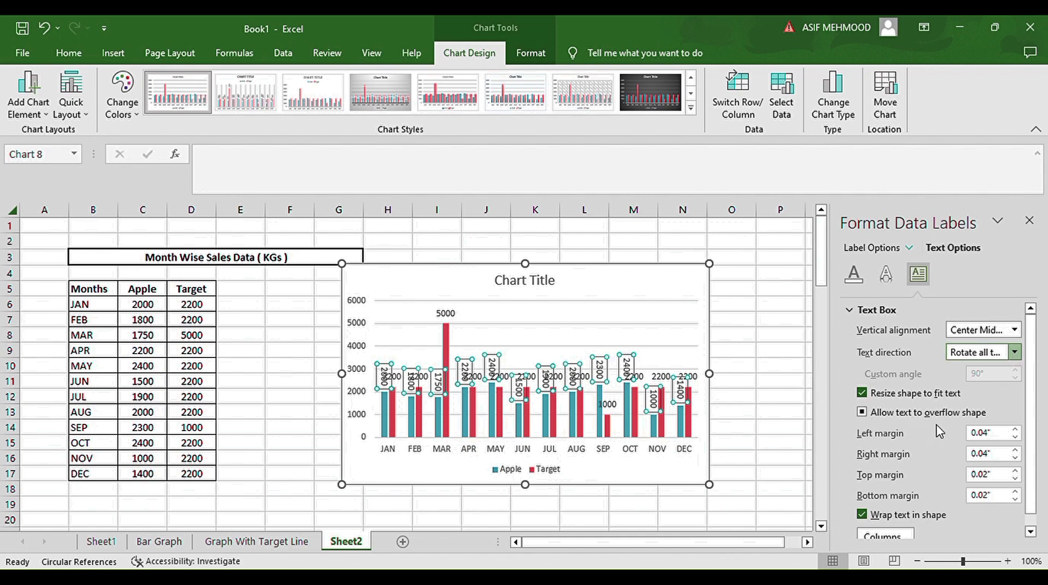
left_click(780, 399)
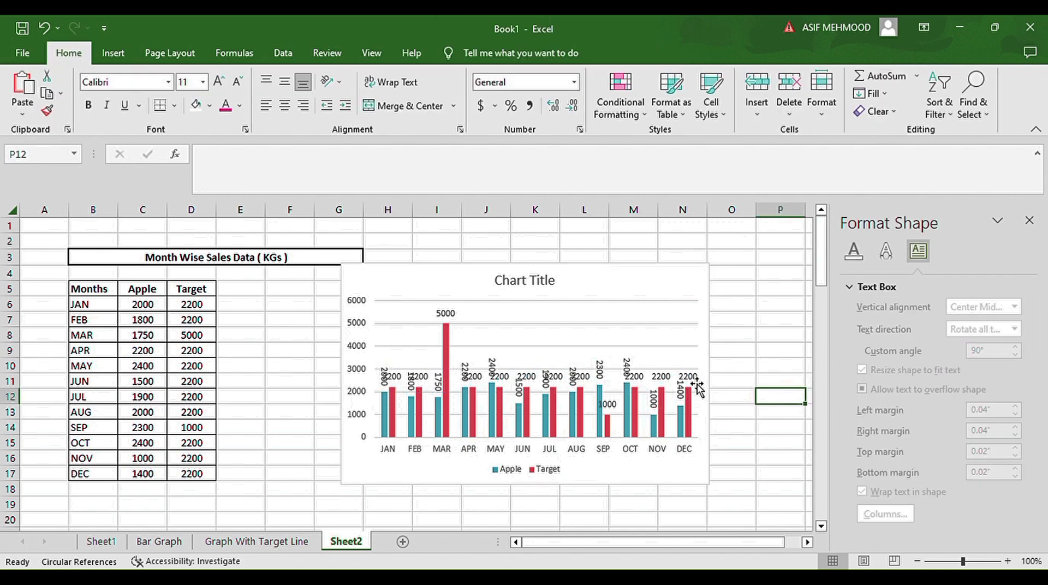
Rotate the text of the Target data labels by 90° as well.
left_click(692, 382)
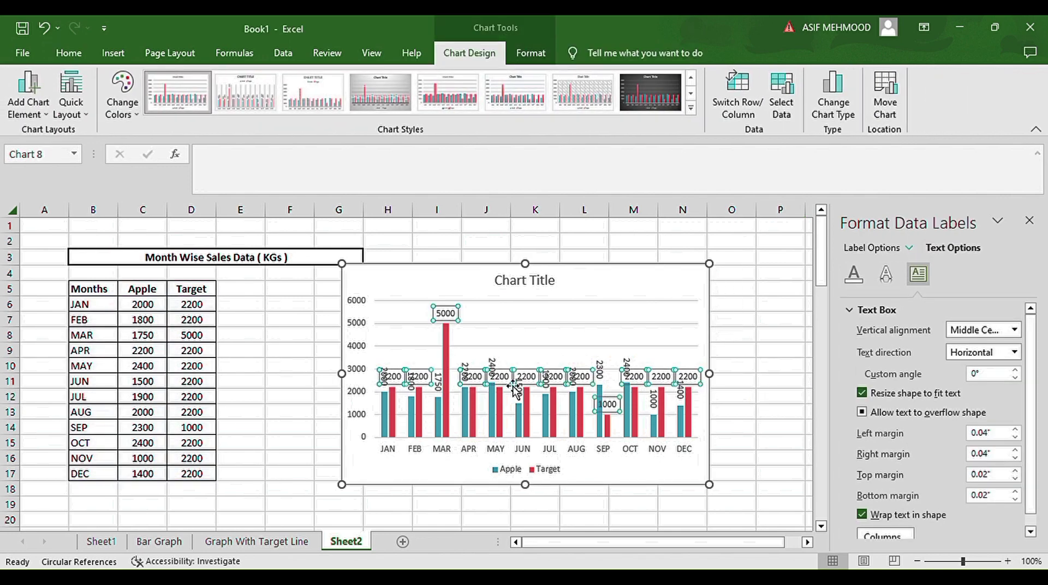
left_click(1015, 352)
left_click(942, 426)
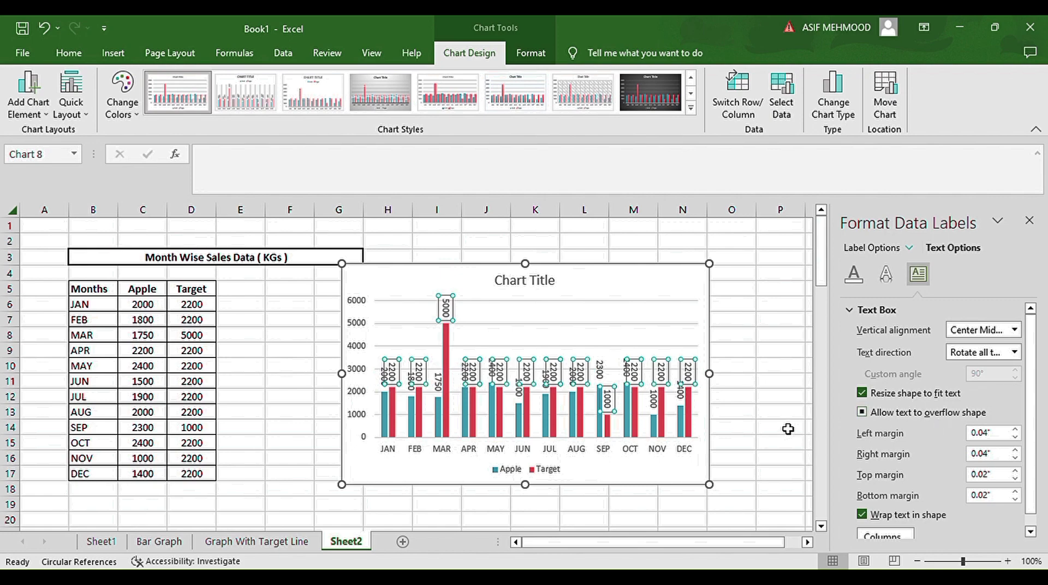
left_click(755, 413)
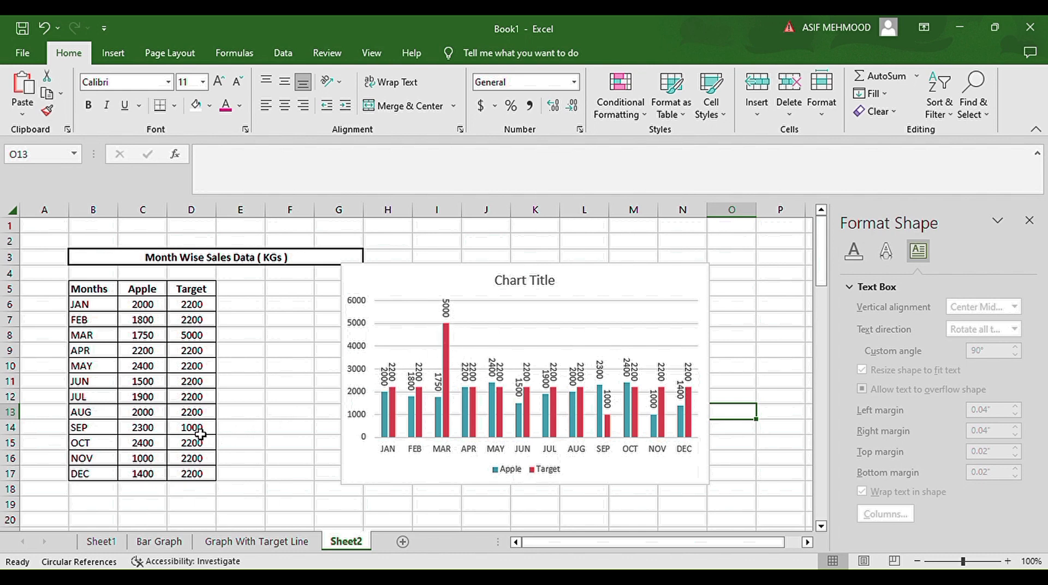
Fill the January target of 2200 down the Target column through December, D6:D17.
left_click(262, 313)
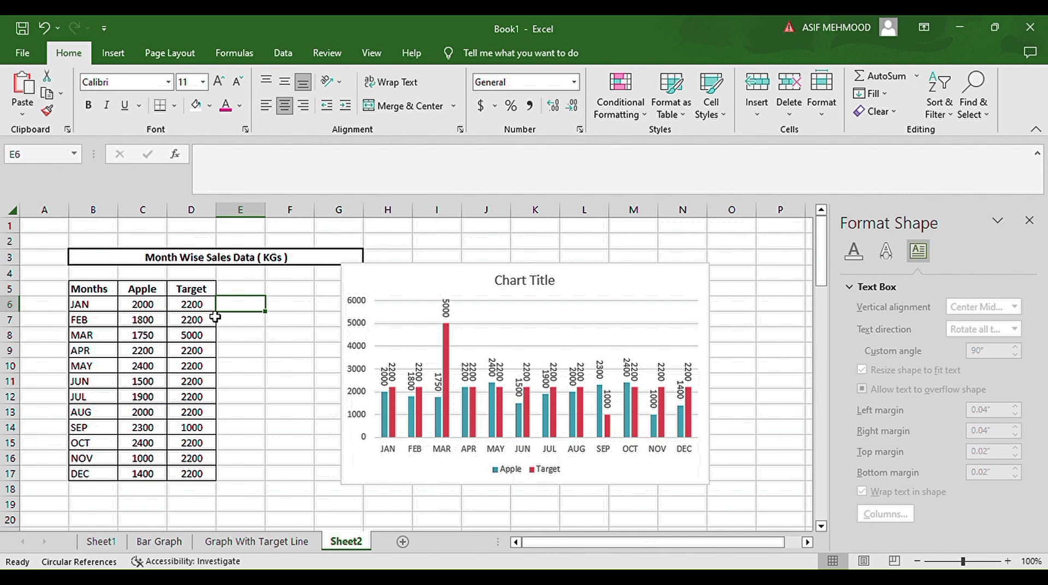
left_click(201, 305)
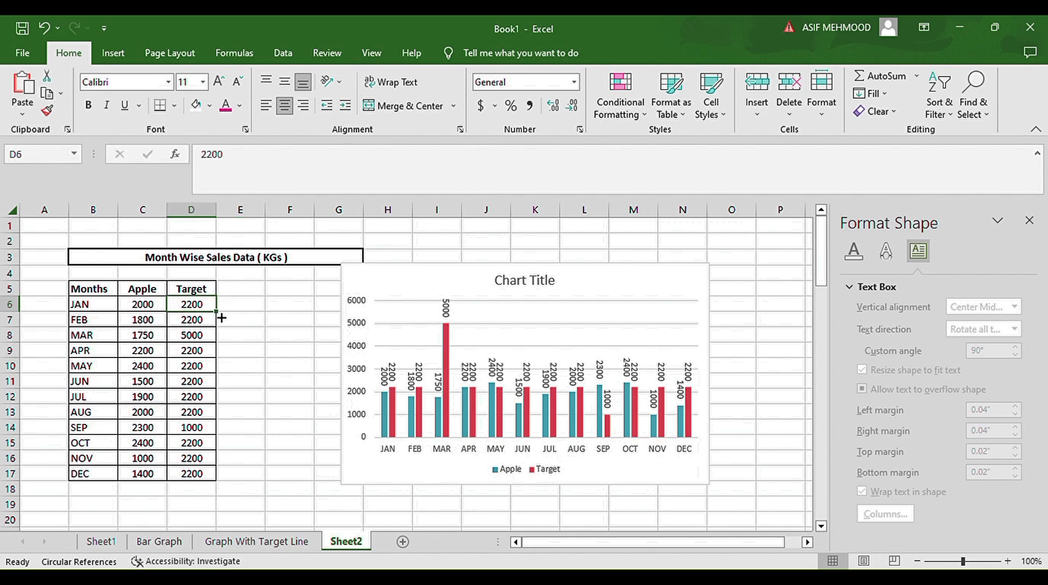
left_click_drag(221, 315, 222, 484)
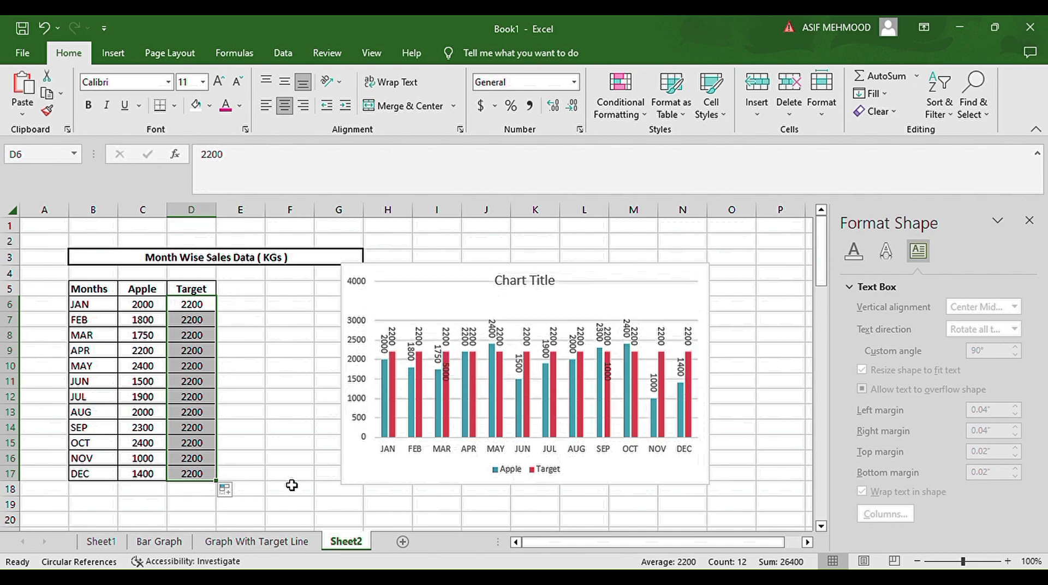
left_click(288, 468)
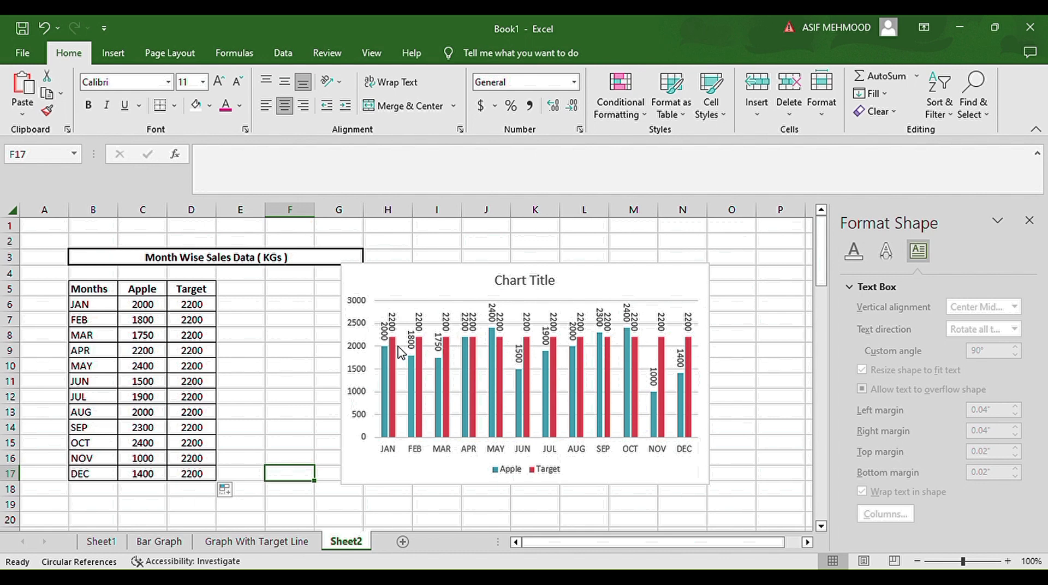
left_click(257, 367)
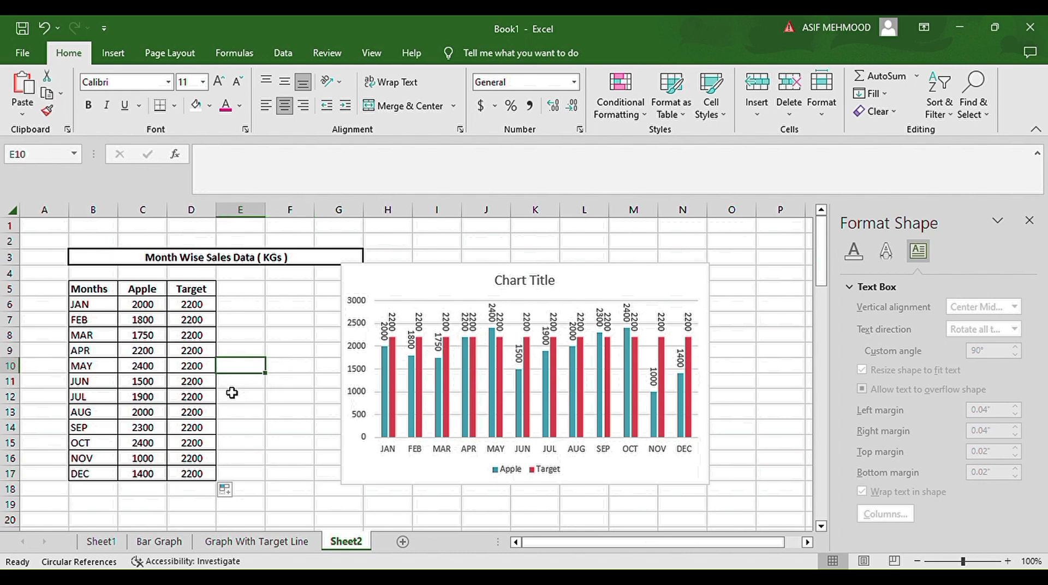
Set the October target in D15 to 5000 and move the chart closer to the data table.
left_click(200, 446)
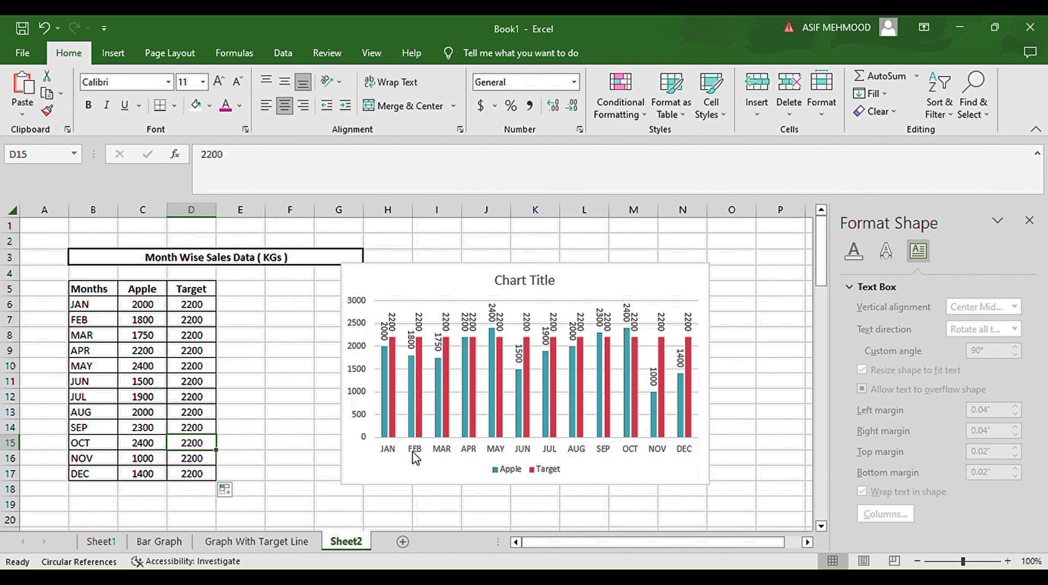
type("5000")
key("Return")
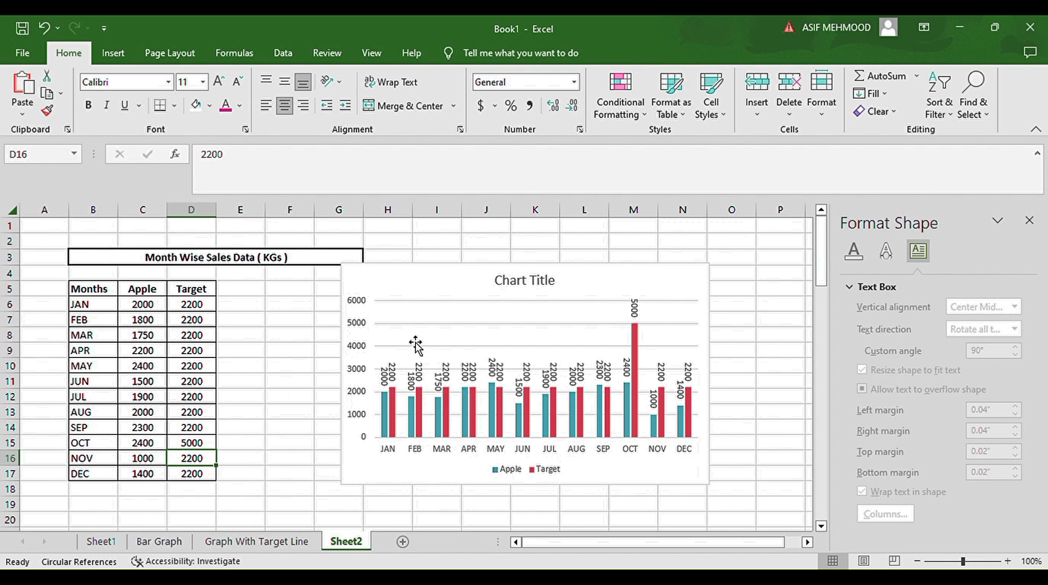
left_click_drag(478, 287, 388, 305)
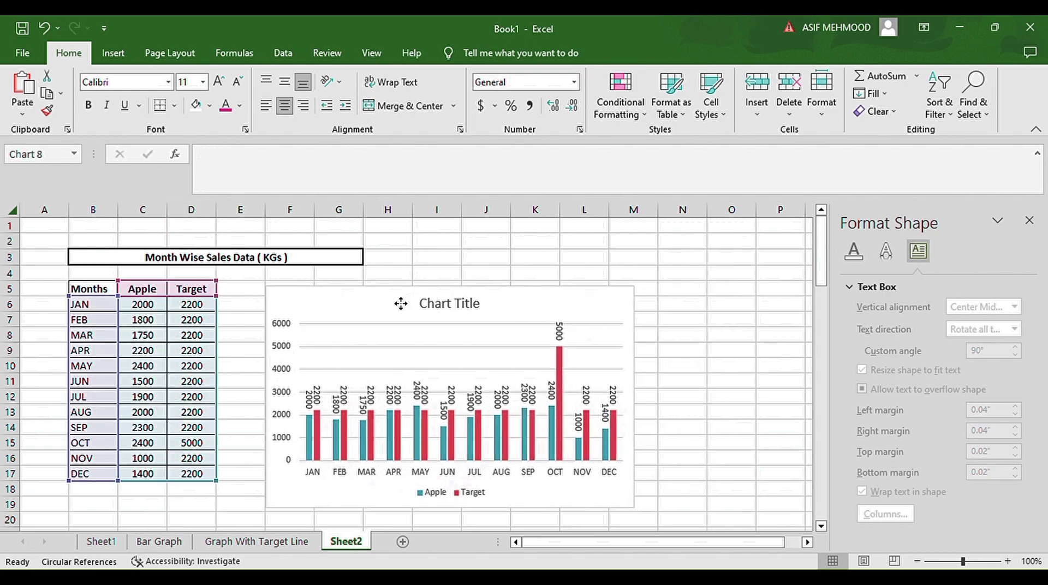